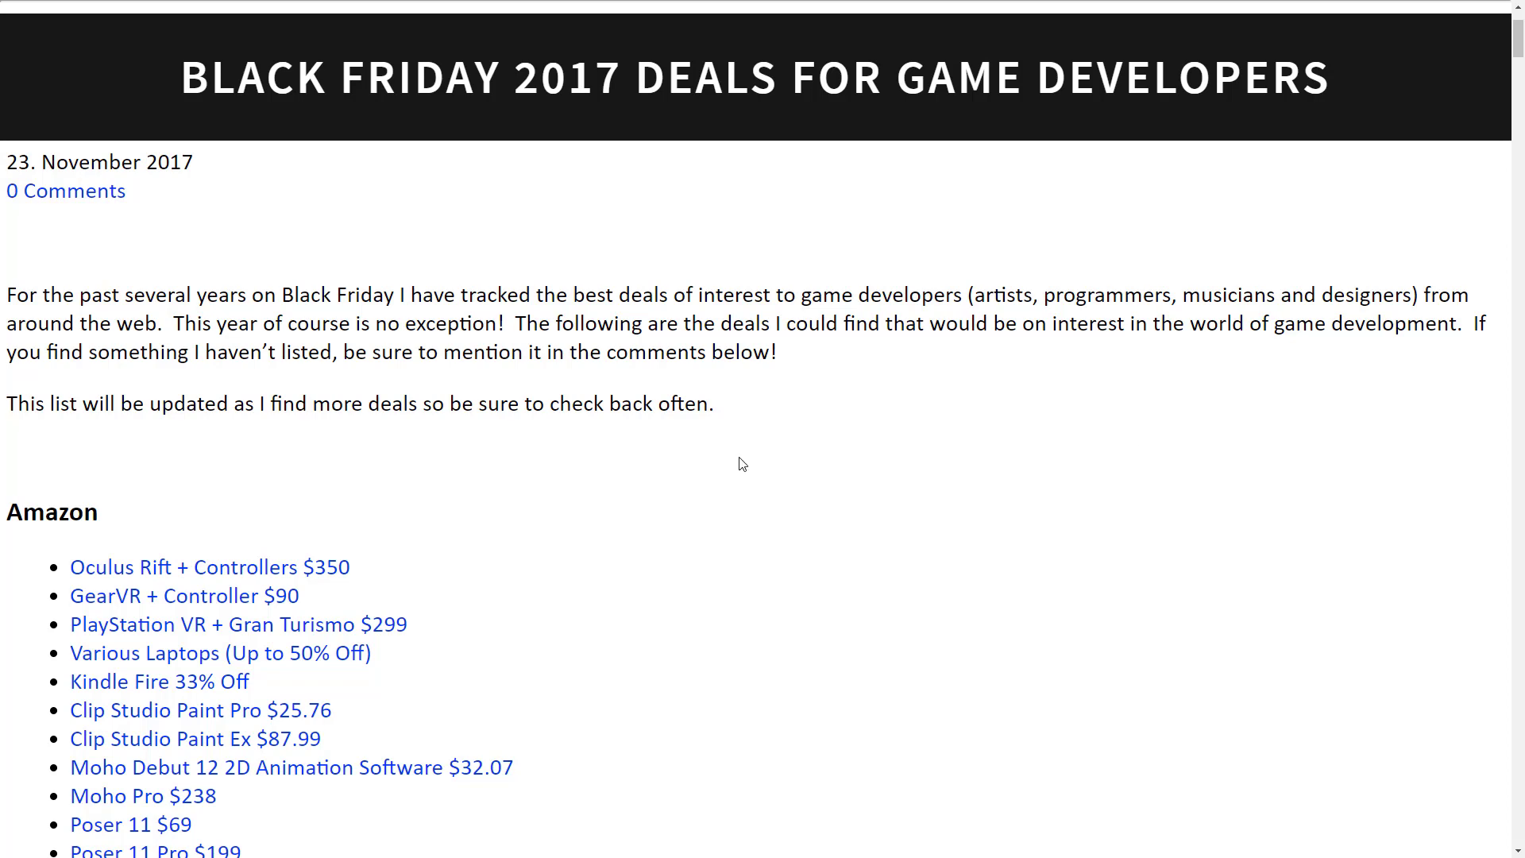
{"action": "scroll", "coordinate": [740, 462], "scroll_direction": "down", "scroll_amount": 1}
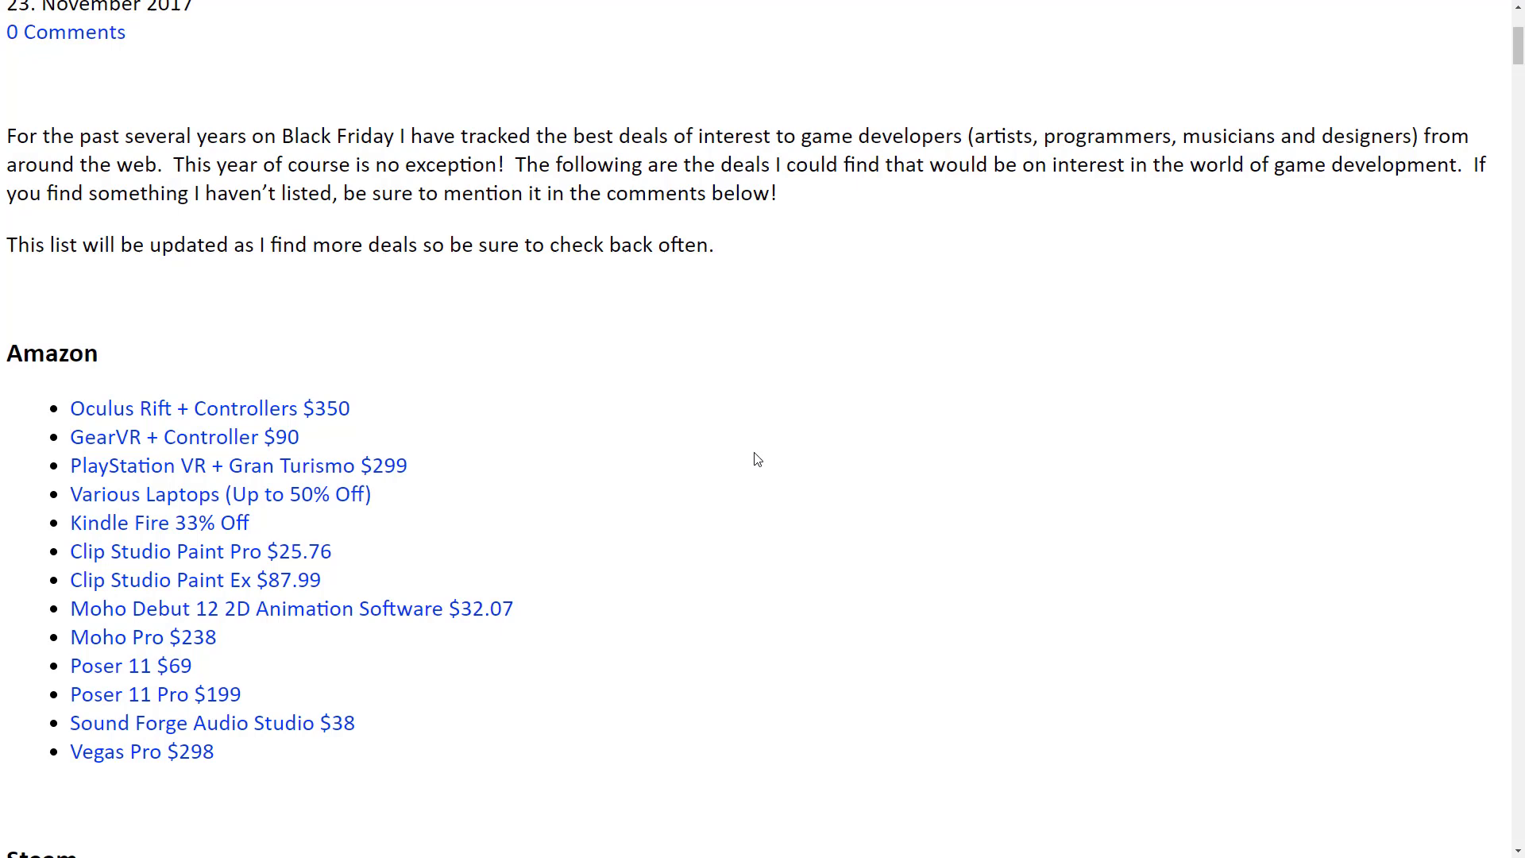
{"action": "scroll", "coordinate": [752, 465], "scroll_direction": "down", "scroll_amount": 3}
{"action": "scroll", "coordinate": [756, 466], "scroll_direction": "down", "scroll_amount": 1}
{"action": "scroll", "coordinate": [756, 475], "scroll_direction": "down", "scroll_amount": 1}
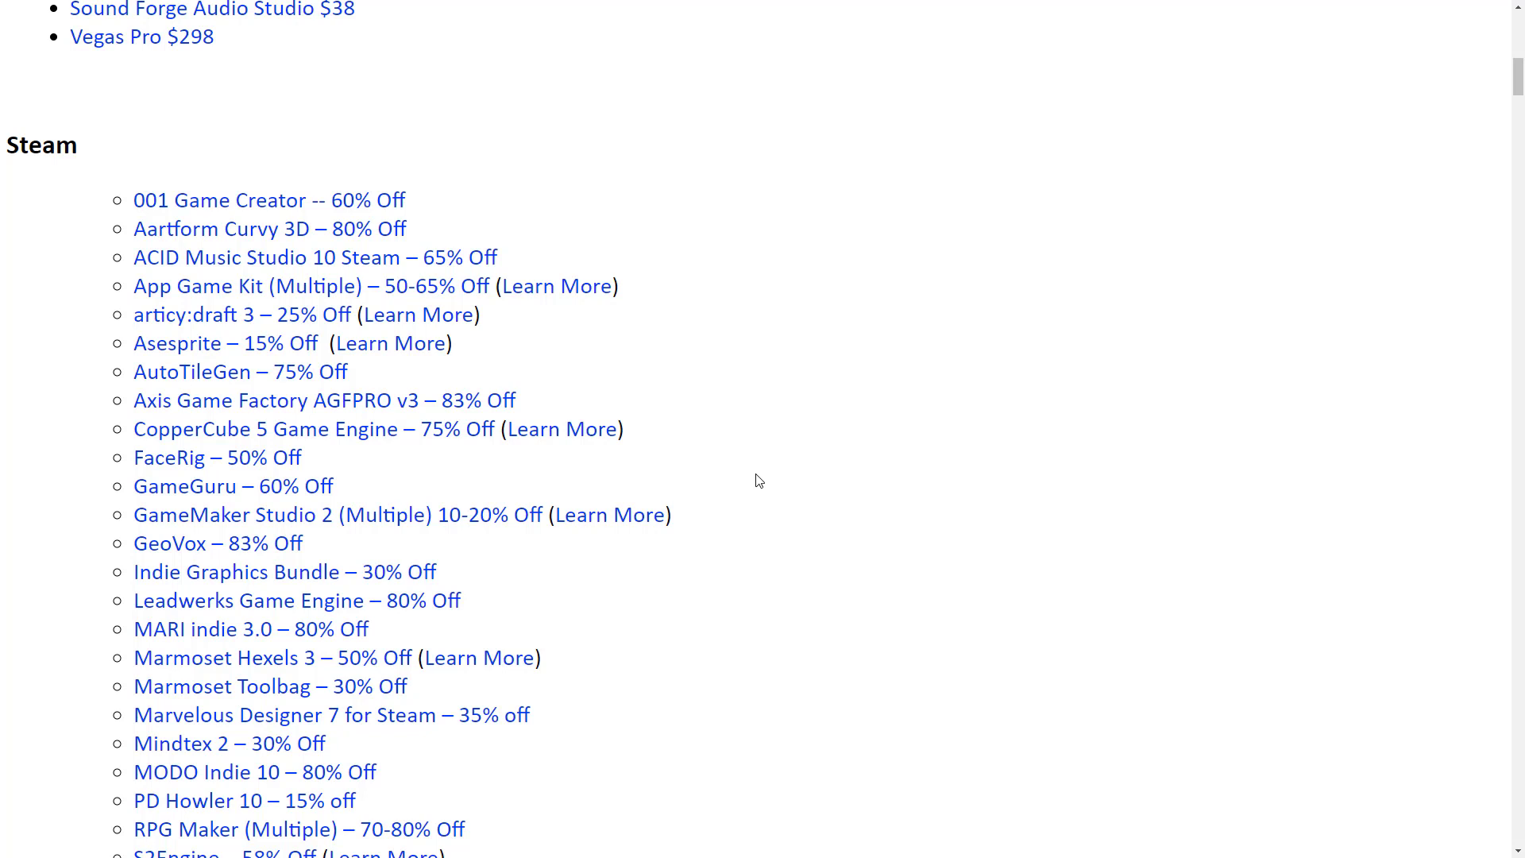
{"action": "scroll", "coordinate": [783, 490], "scroll_direction": "down", "scroll_amount": 2}
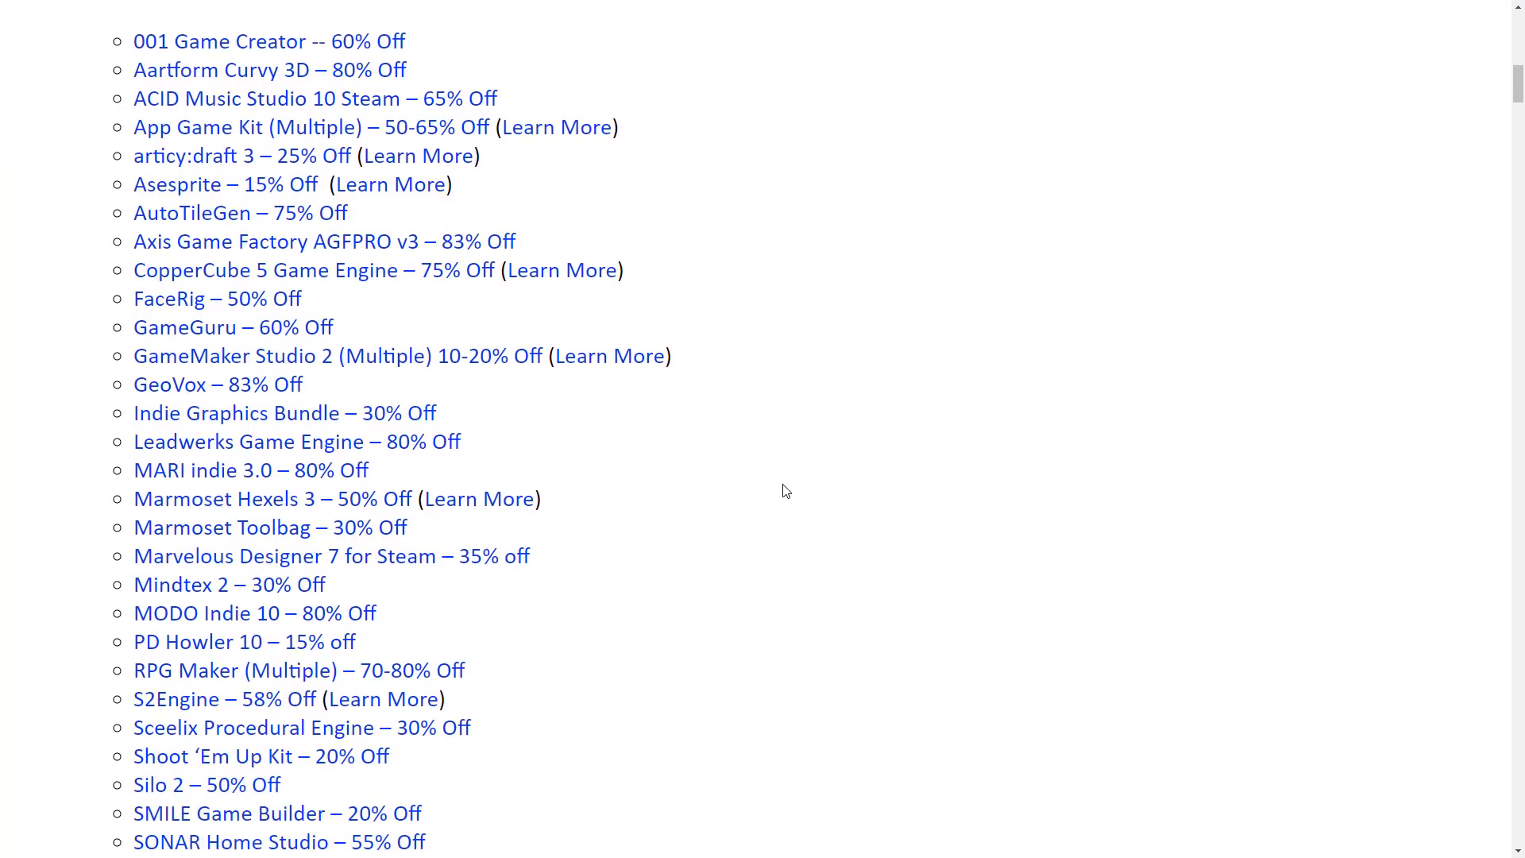
{"action": "scroll", "coordinate": [798, 489], "scroll_direction": "down", "scroll_amount": 1}
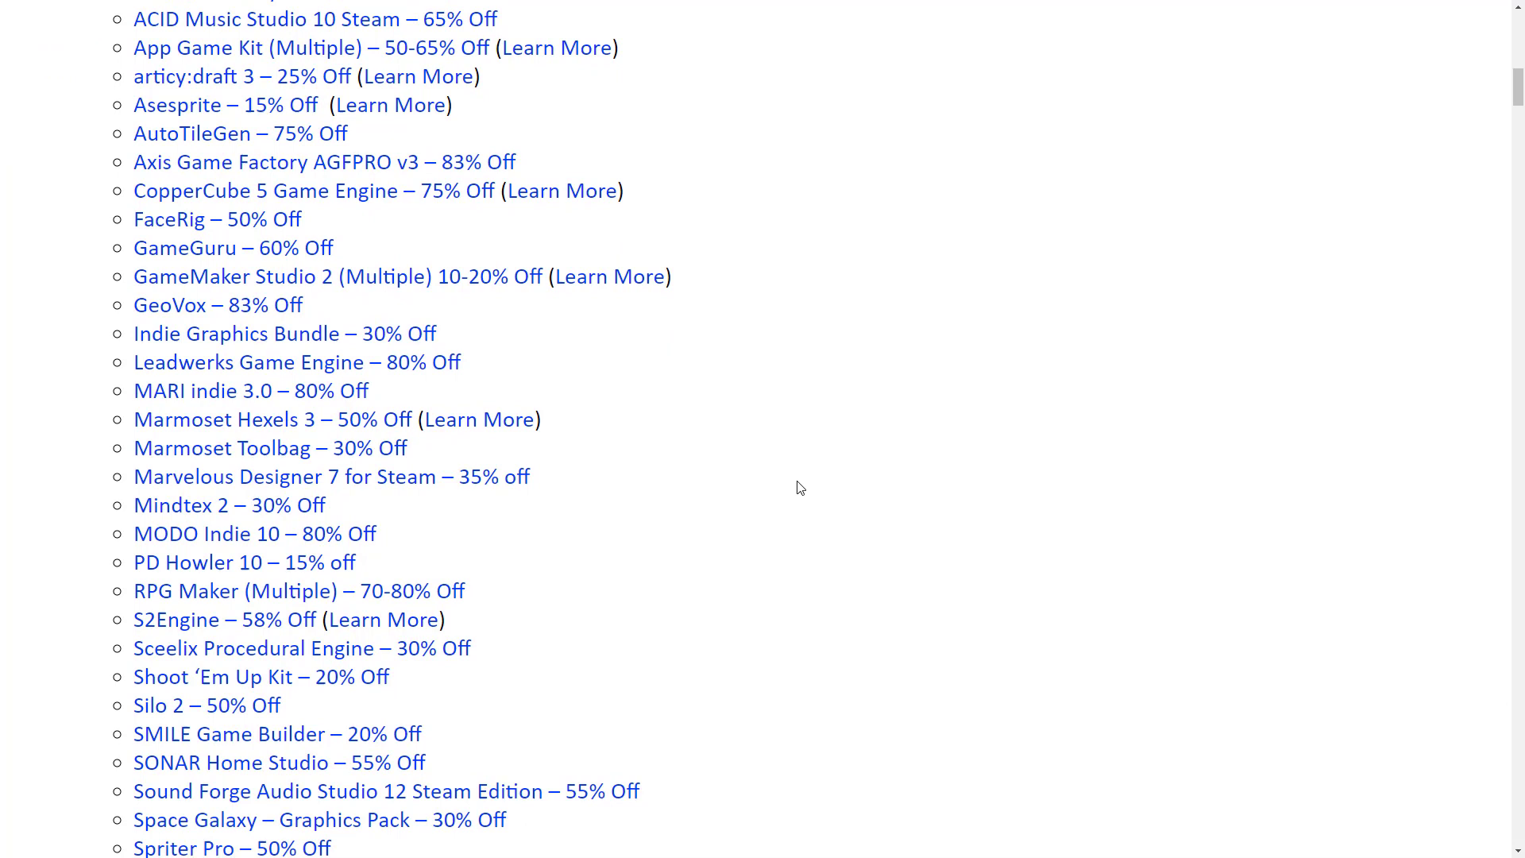
{"action": "scroll", "coordinate": [798, 487], "scroll_direction": "down", "scroll_amount": 2}
{"action": "scroll", "coordinate": [786, 507], "scroll_direction": "down", "scroll_amount": 1}
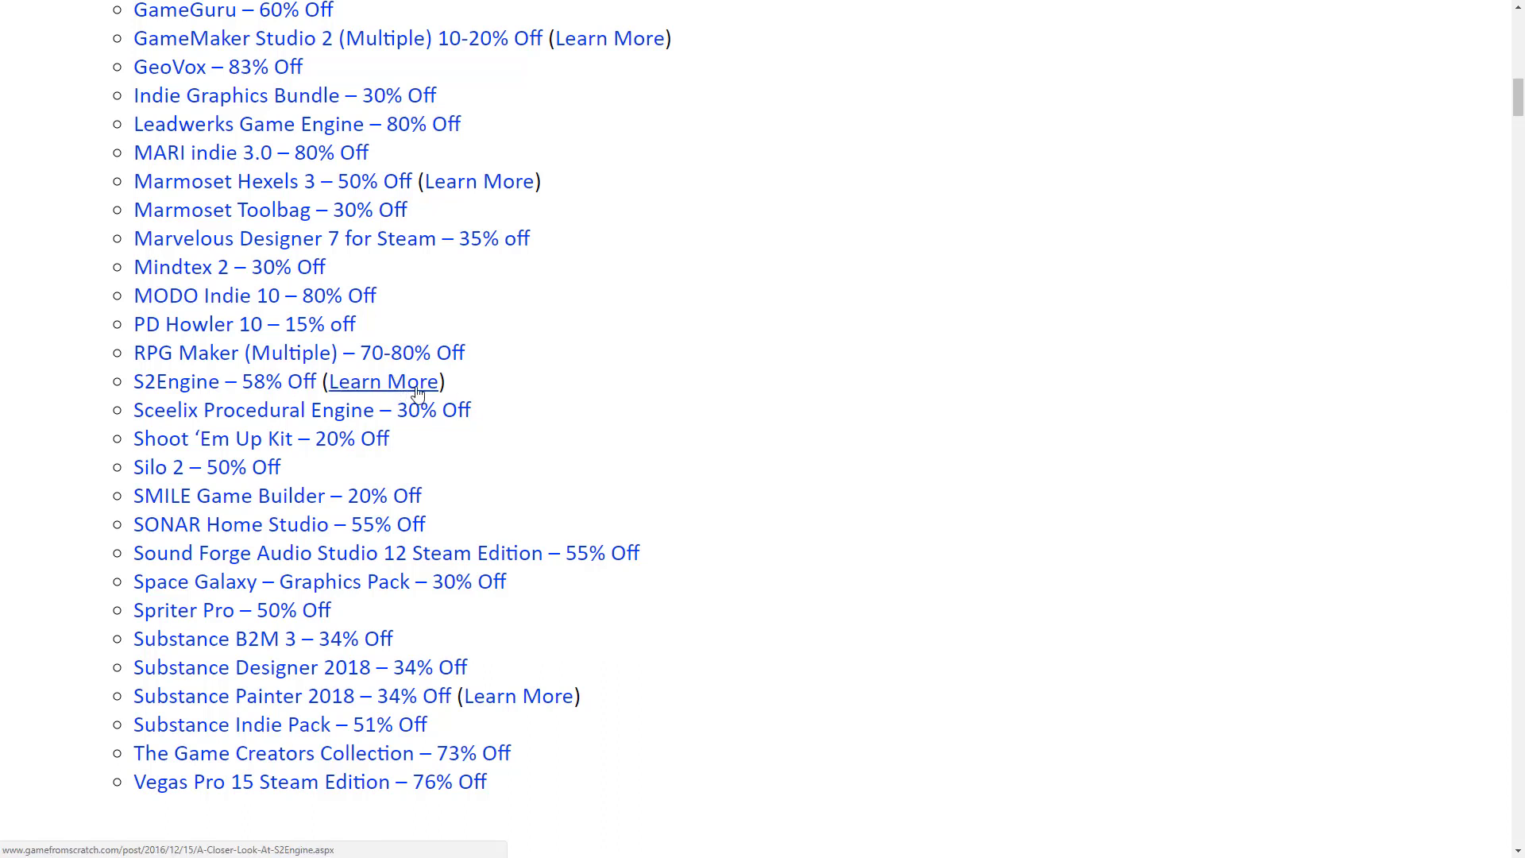
{"action": "scroll", "coordinate": [718, 421], "scroll_direction": "down", "scroll_amount": 3}
{"action": "scroll", "coordinate": [707, 422], "scroll_direction": "down", "scroll_amount": 2}
{"action": "scroll", "coordinate": [707, 422], "scroll_direction": "down", "scroll_amount": 2}
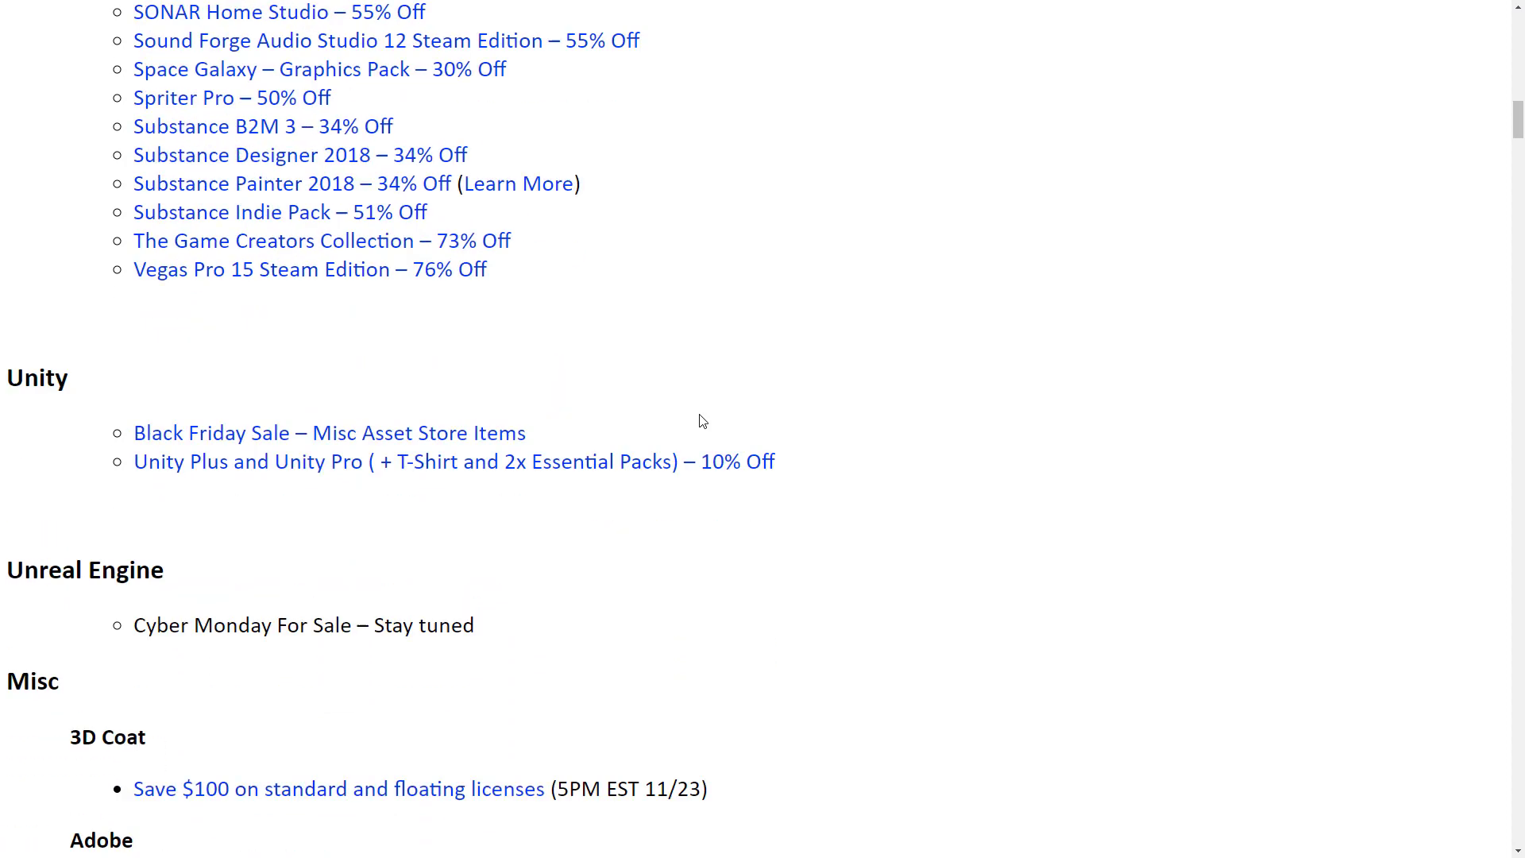
{"action": "scroll", "coordinate": [707, 421], "scroll_direction": "down", "scroll_amount": 2}
{"action": "scroll", "coordinate": [704, 421], "scroll_direction": "down", "scroll_amount": 2}
{"action": "scroll", "coordinate": [702, 421], "scroll_direction": "down", "scroll_amount": 2}
{"action": "scroll", "coordinate": [701, 422], "scroll_direction": "down", "scroll_amount": 4}
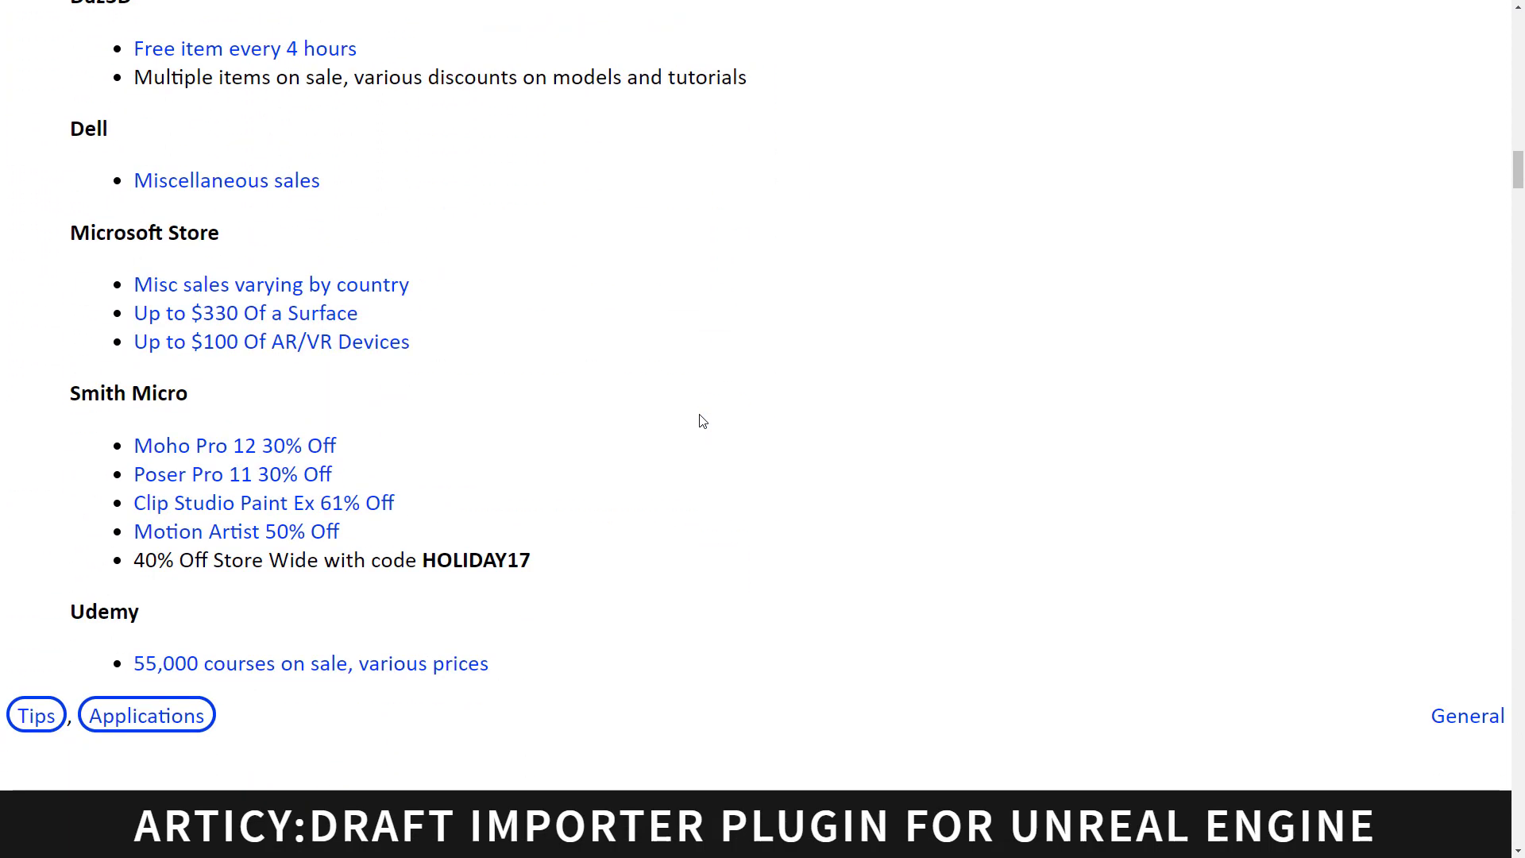
{"action": "scroll", "coordinate": [702, 422], "scroll_direction": "up", "scroll_amount": 3}
{"action": "scroll", "coordinate": [440, 331], "scroll_direction": "up", "scroll_amount": 2}
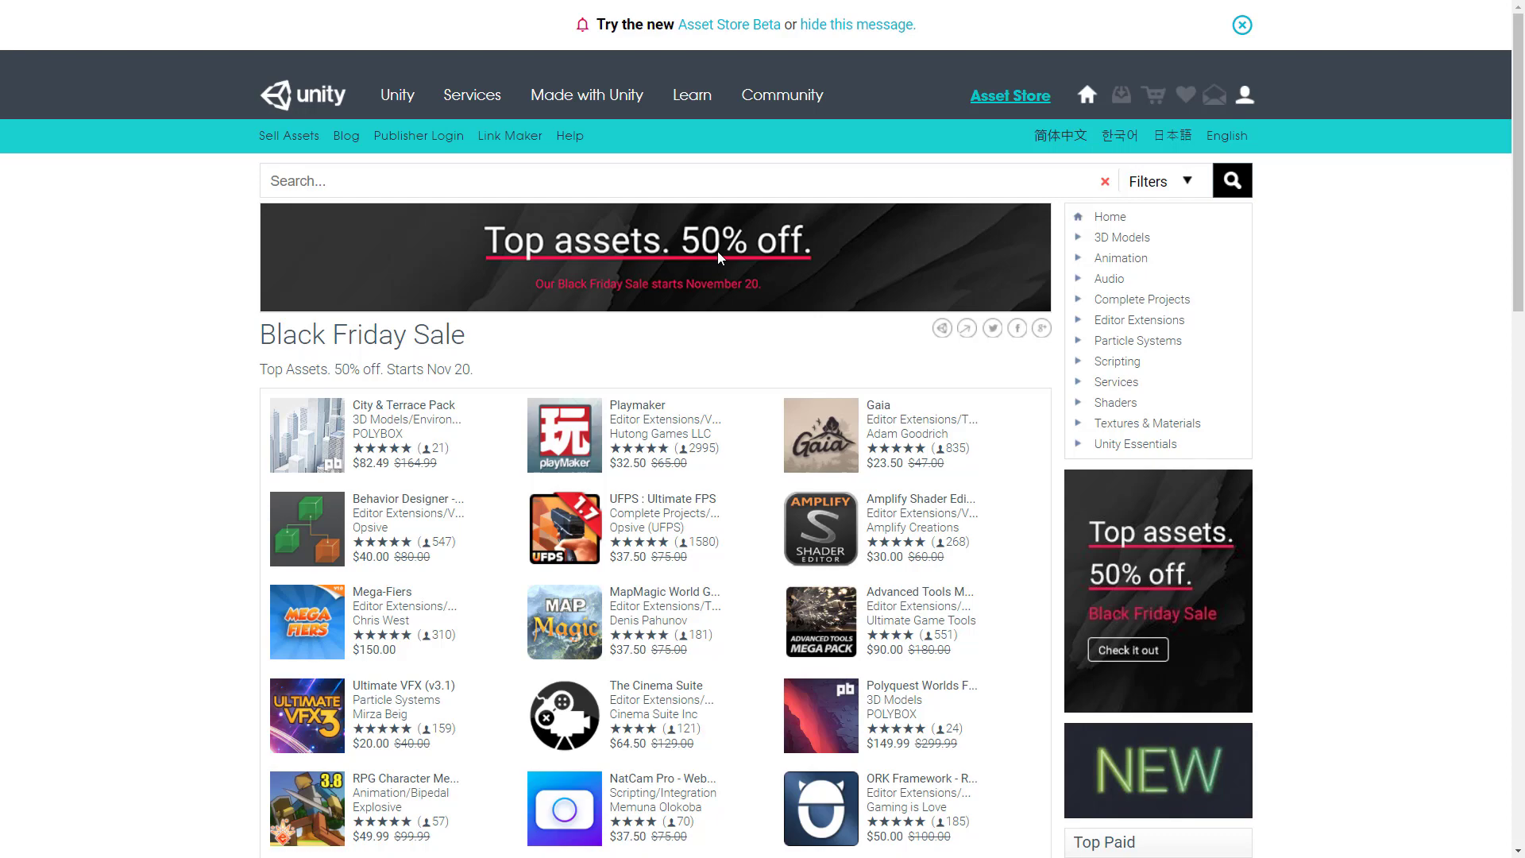
Cycle the open vendor tabs from the Unity Asset Store sale to Daz3D's weekend sale page
{"action": "key", "text": "ctrl+Tab"}
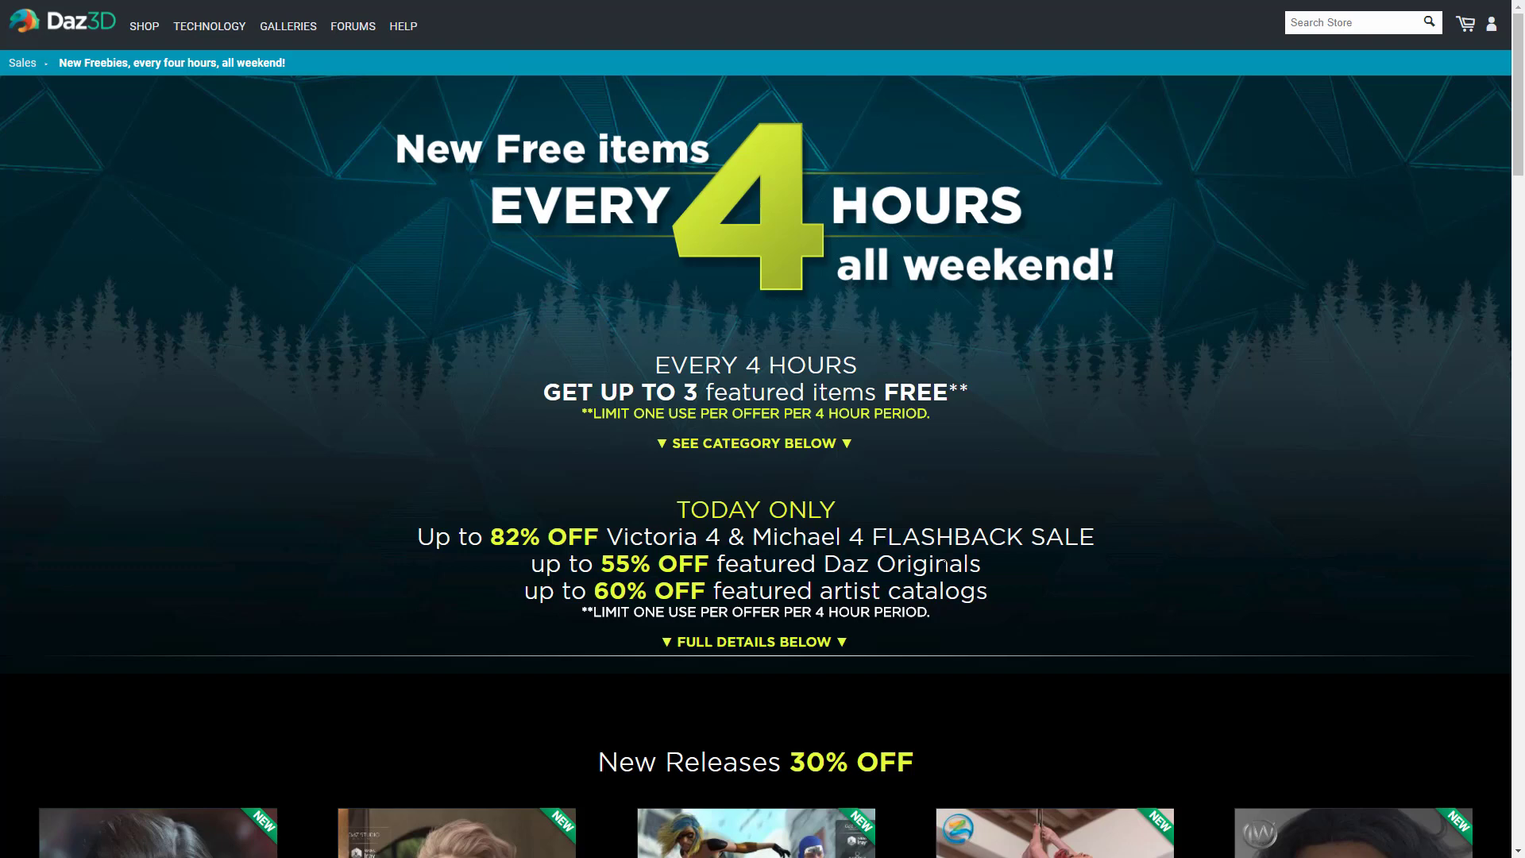
{"action": "scroll", "coordinate": [555, 634], "scroll_direction": "down", "scroll_amount": 3}
{"action": "scroll", "coordinate": [916, 589], "scroll_direction": "down", "scroll_amount": 2}
{"action": "scroll", "coordinate": [911, 566], "scroll_direction": "up", "scroll_amount": 1}
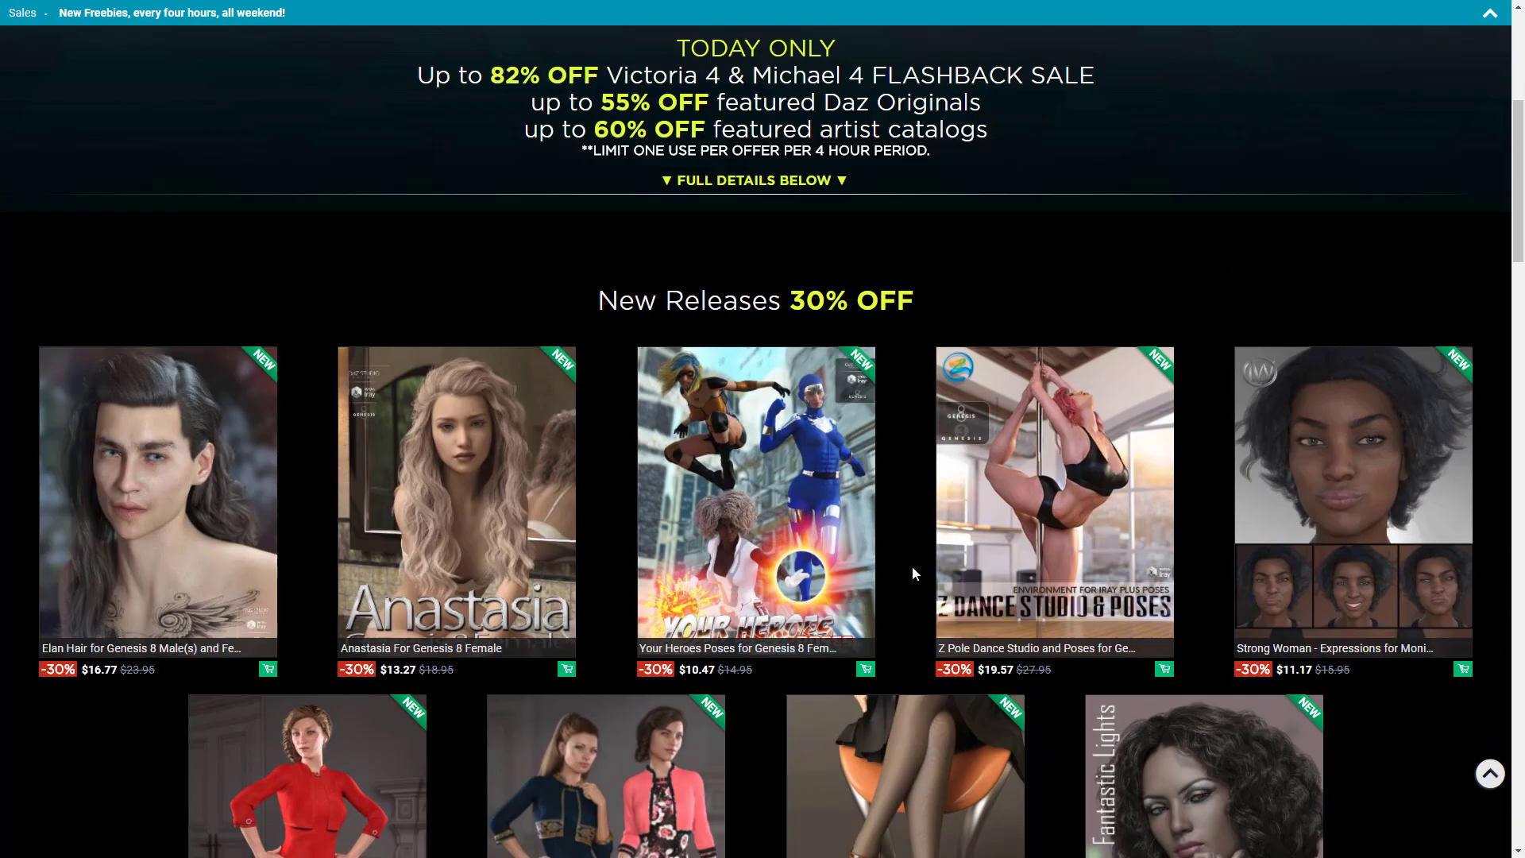
{"action": "scroll", "coordinate": [912, 566], "scroll_direction": "up", "scroll_amount": 3}
{"action": "scroll", "coordinate": [962, 416], "scroll_direction": "up", "scroll_amount": 1}
{"action": "scroll", "coordinate": [965, 417], "scroll_direction": "up", "scroll_amount": 1}
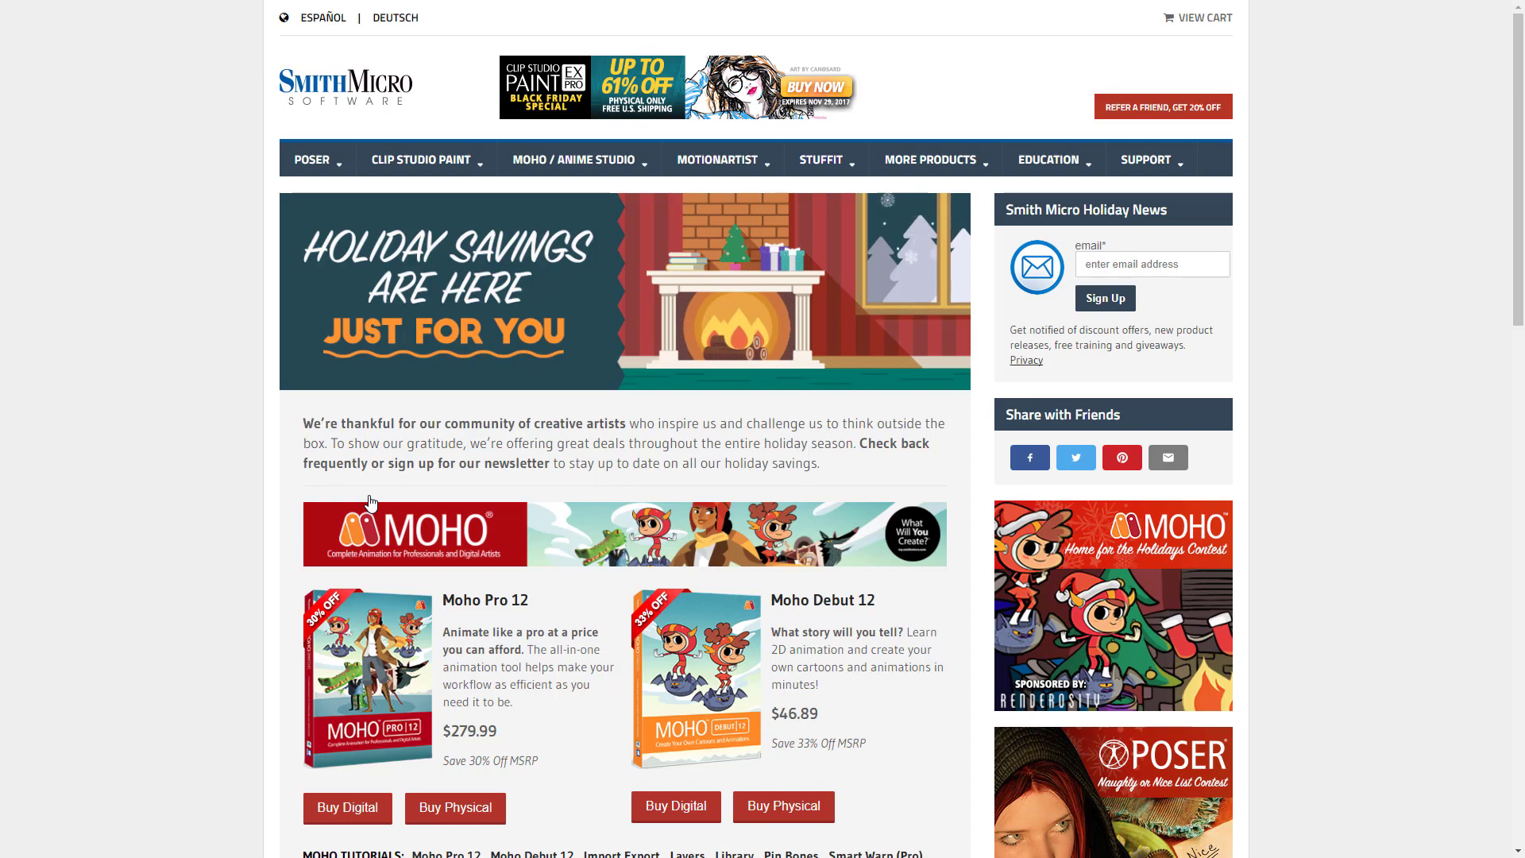
{"action": "scroll", "coordinate": [390, 497], "scroll_direction": "down", "scroll_amount": 4}
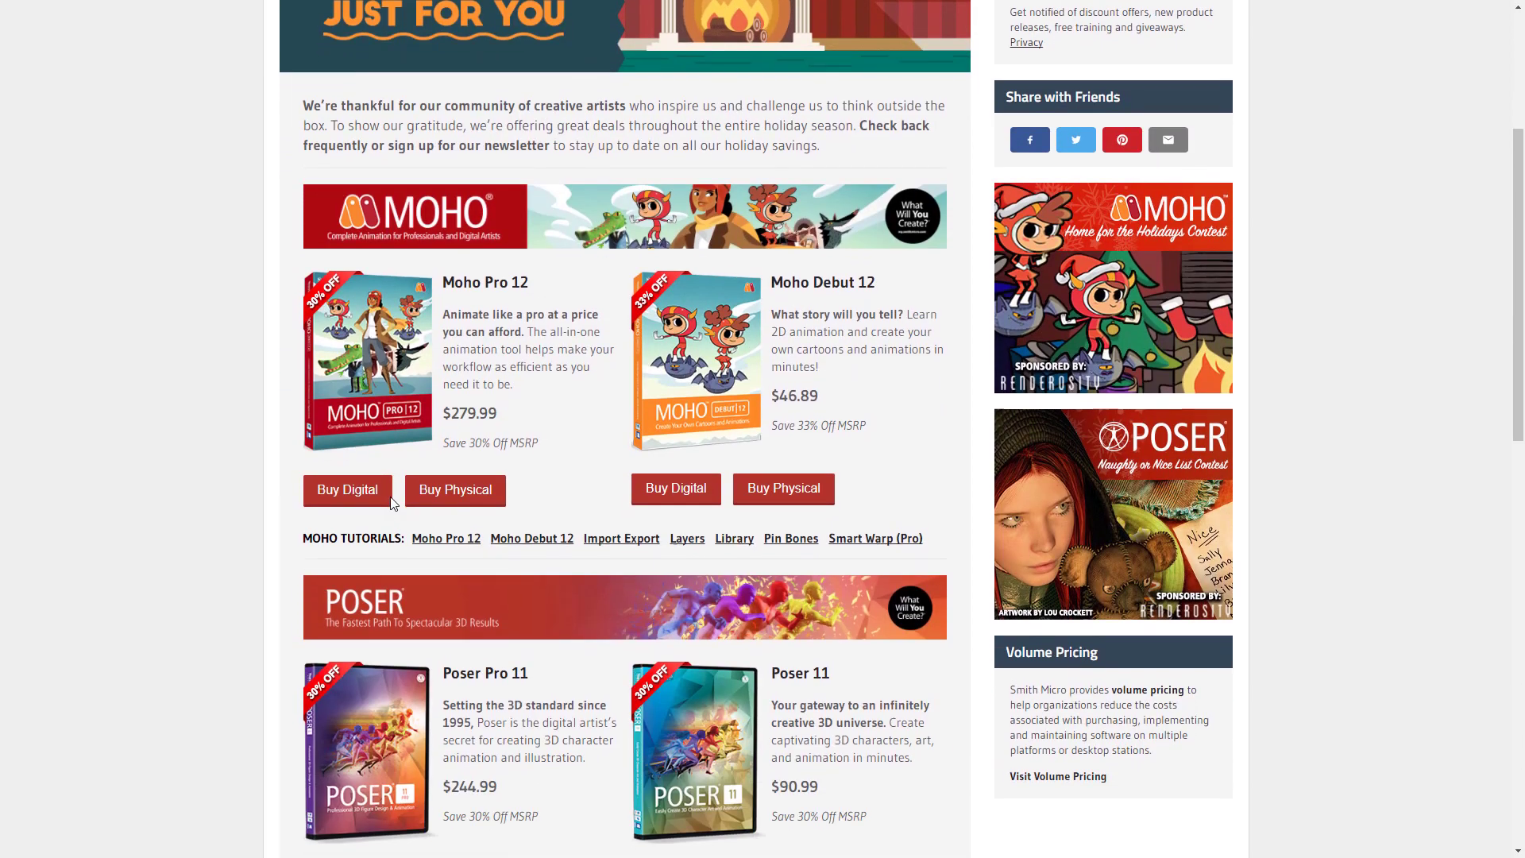
{"action": "scroll", "coordinate": [412, 506], "scroll_direction": "down", "scroll_amount": 2}
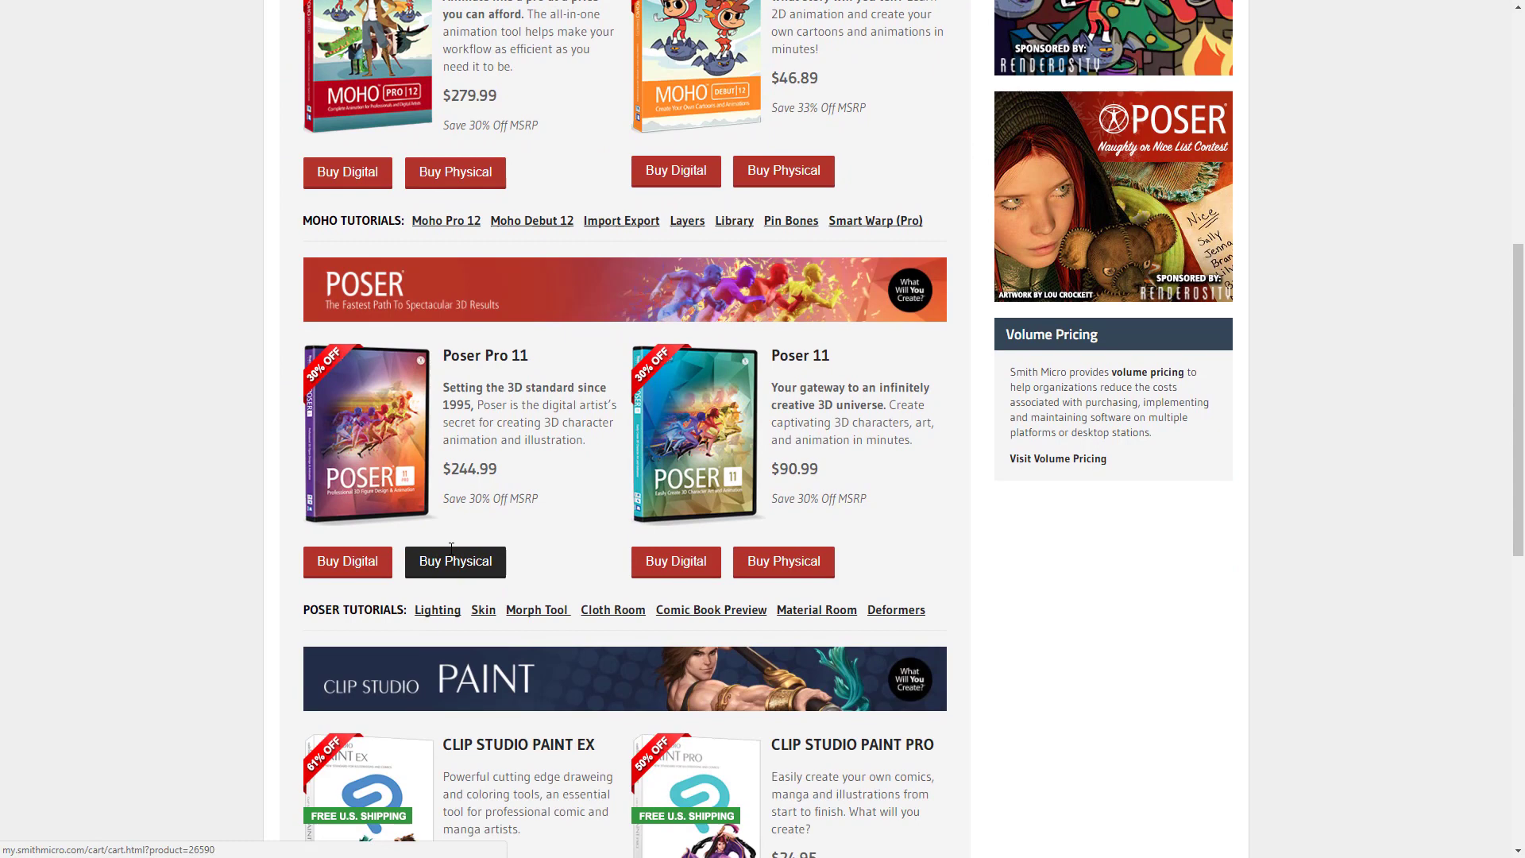
{"action": "scroll", "coordinate": [524, 538], "scroll_direction": "down", "scroll_amount": 2}
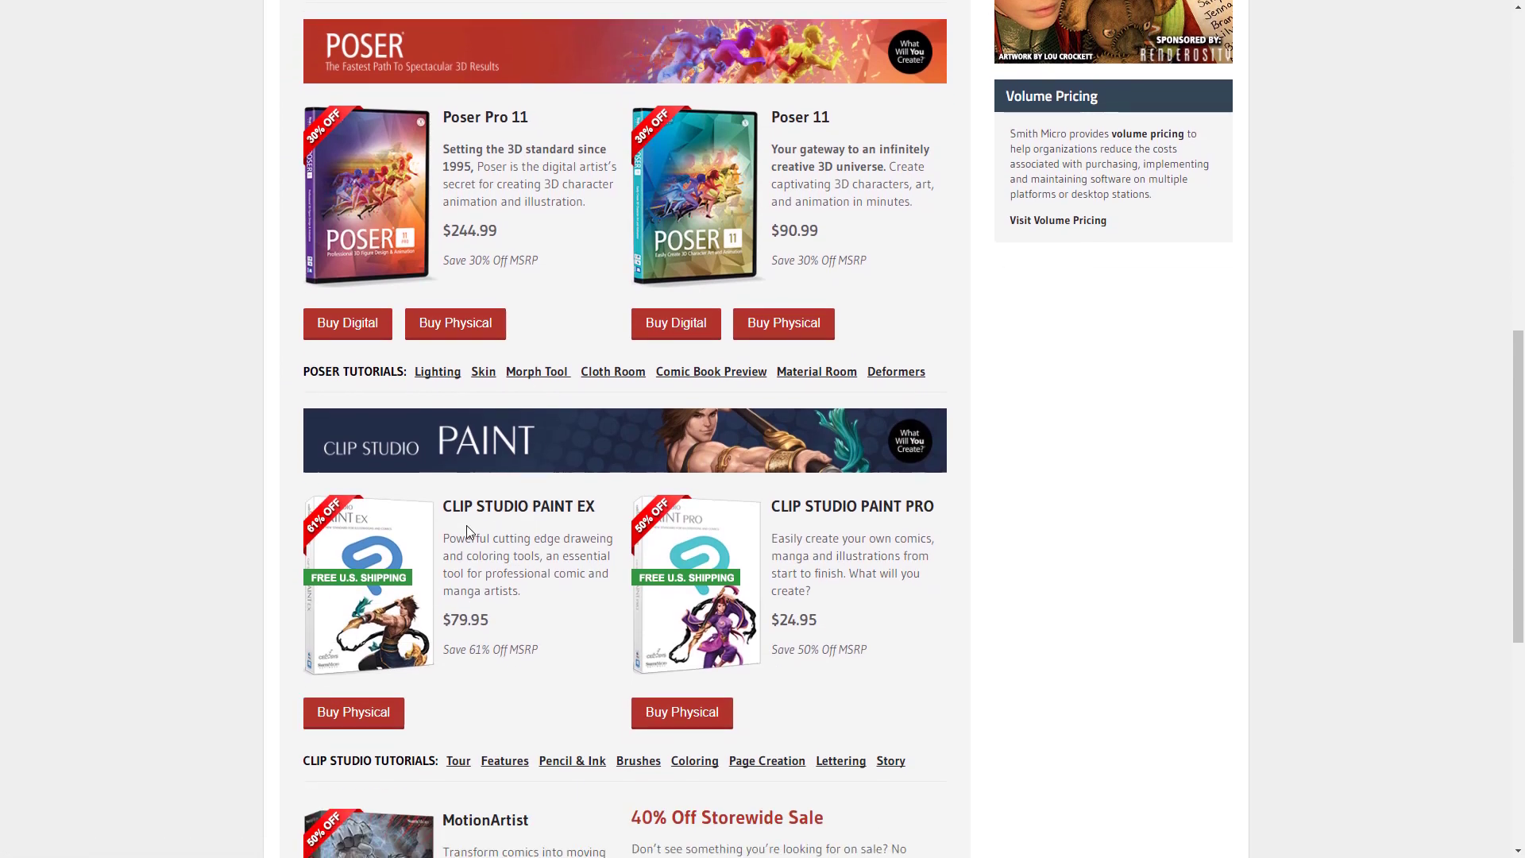
{"action": "scroll", "coordinate": [466, 526], "scroll_direction": "down", "scroll_amount": 3}
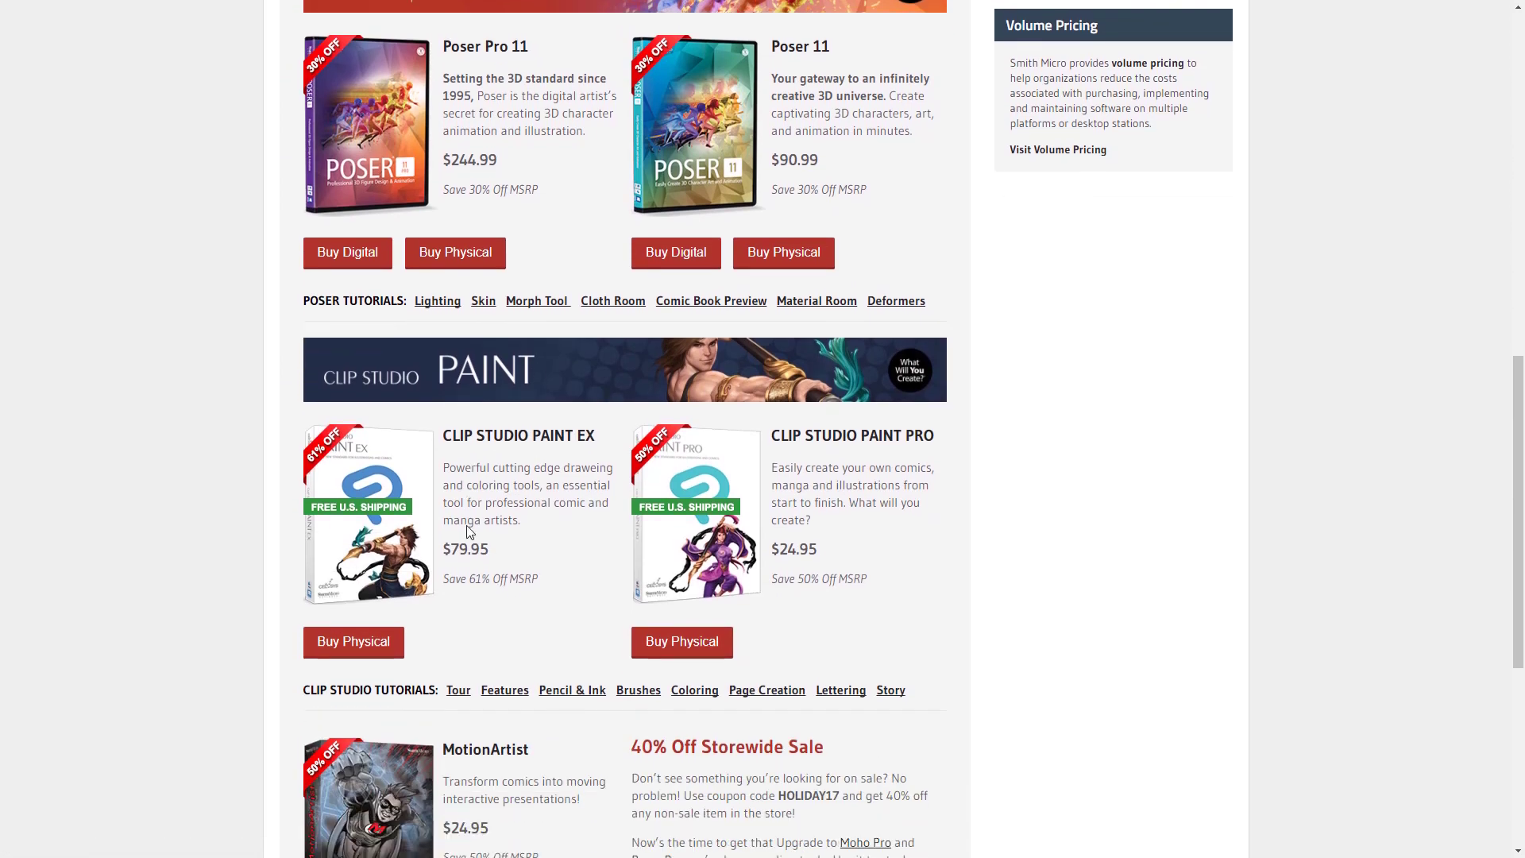
{"action": "scroll", "coordinate": [468, 523], "scroll_direction": "up", "scroll_amount": 3}
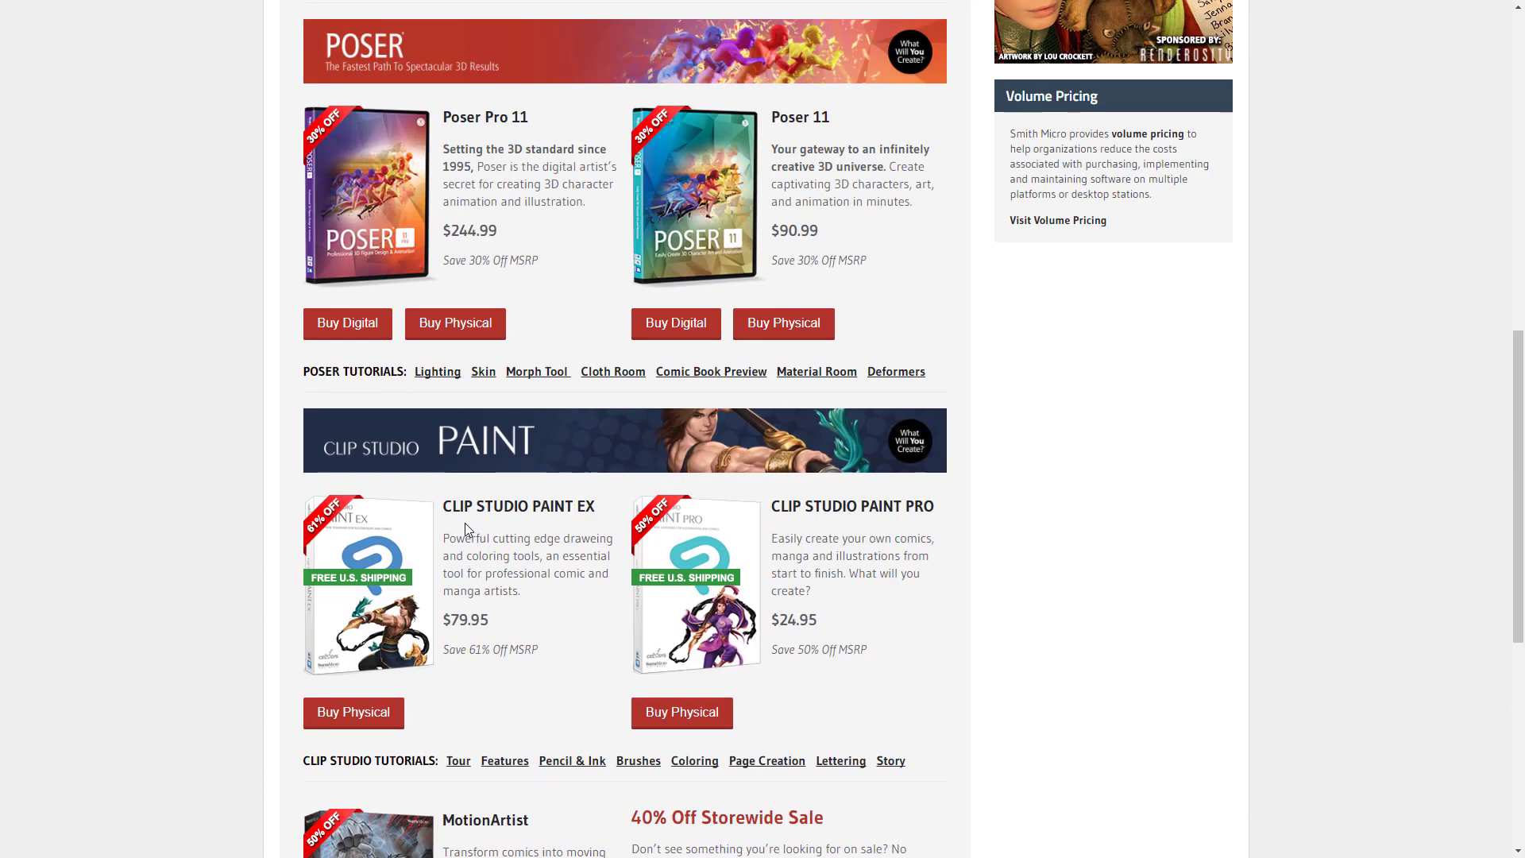
{"action": "scroll", "coordinate": [467, 523], "scroll_direction": "up", "scroll_amount": 1}
{"action": "scroll", "coordinate": [468, 525], "scroll_direction": "up", "scroll_amount": 3}
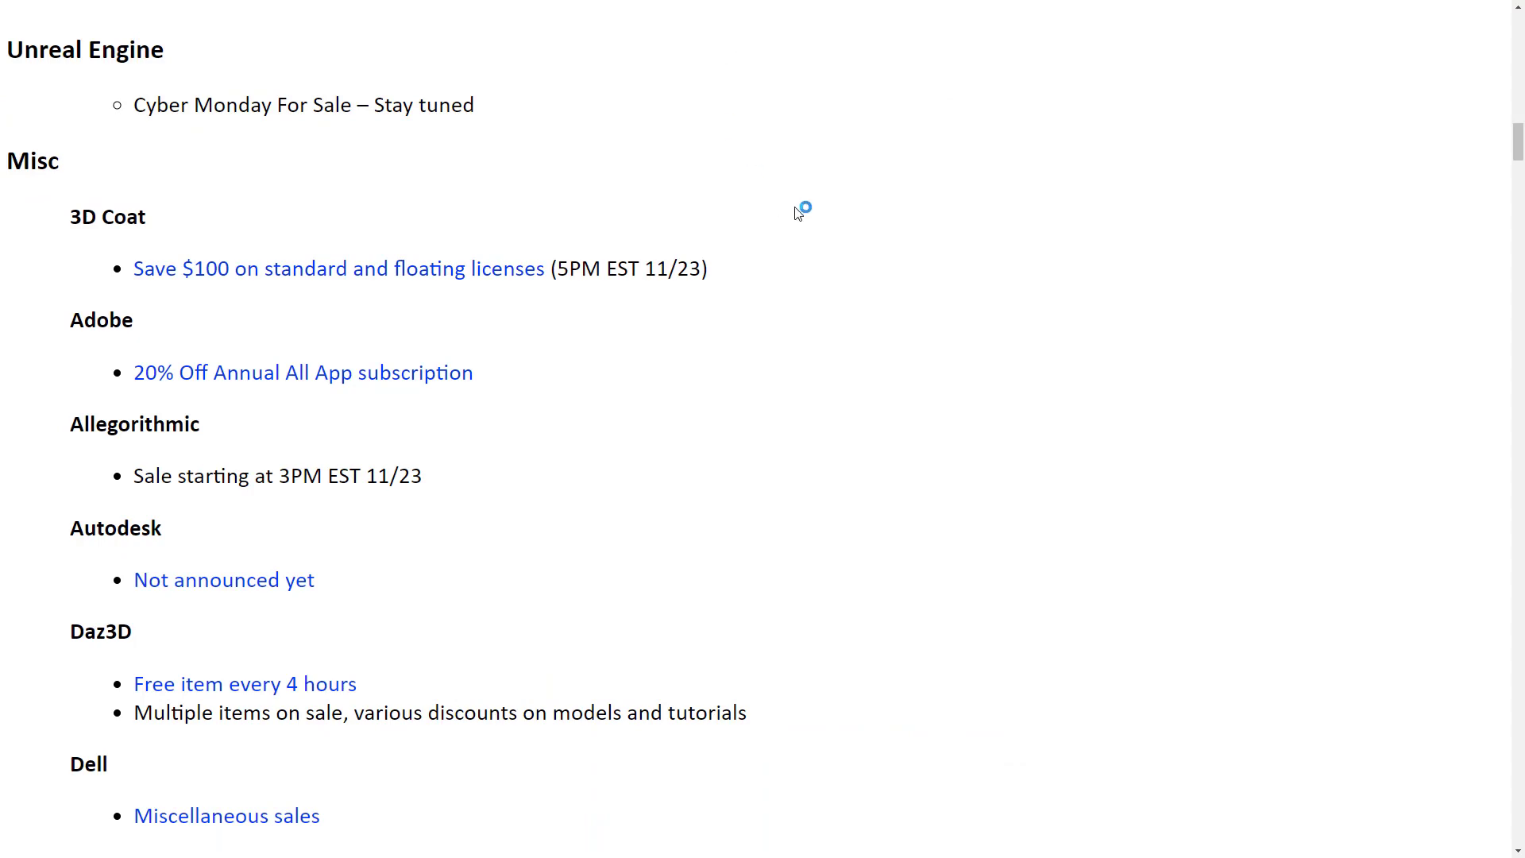
{"action": "scroll", "coordinate": [800, 211], "scroll_direction": "up", "scroll_amount": 2}
{"action": "scroll", "coordinate": [801, 211], "scroll_direction": "up", "scroll_amount": 2}
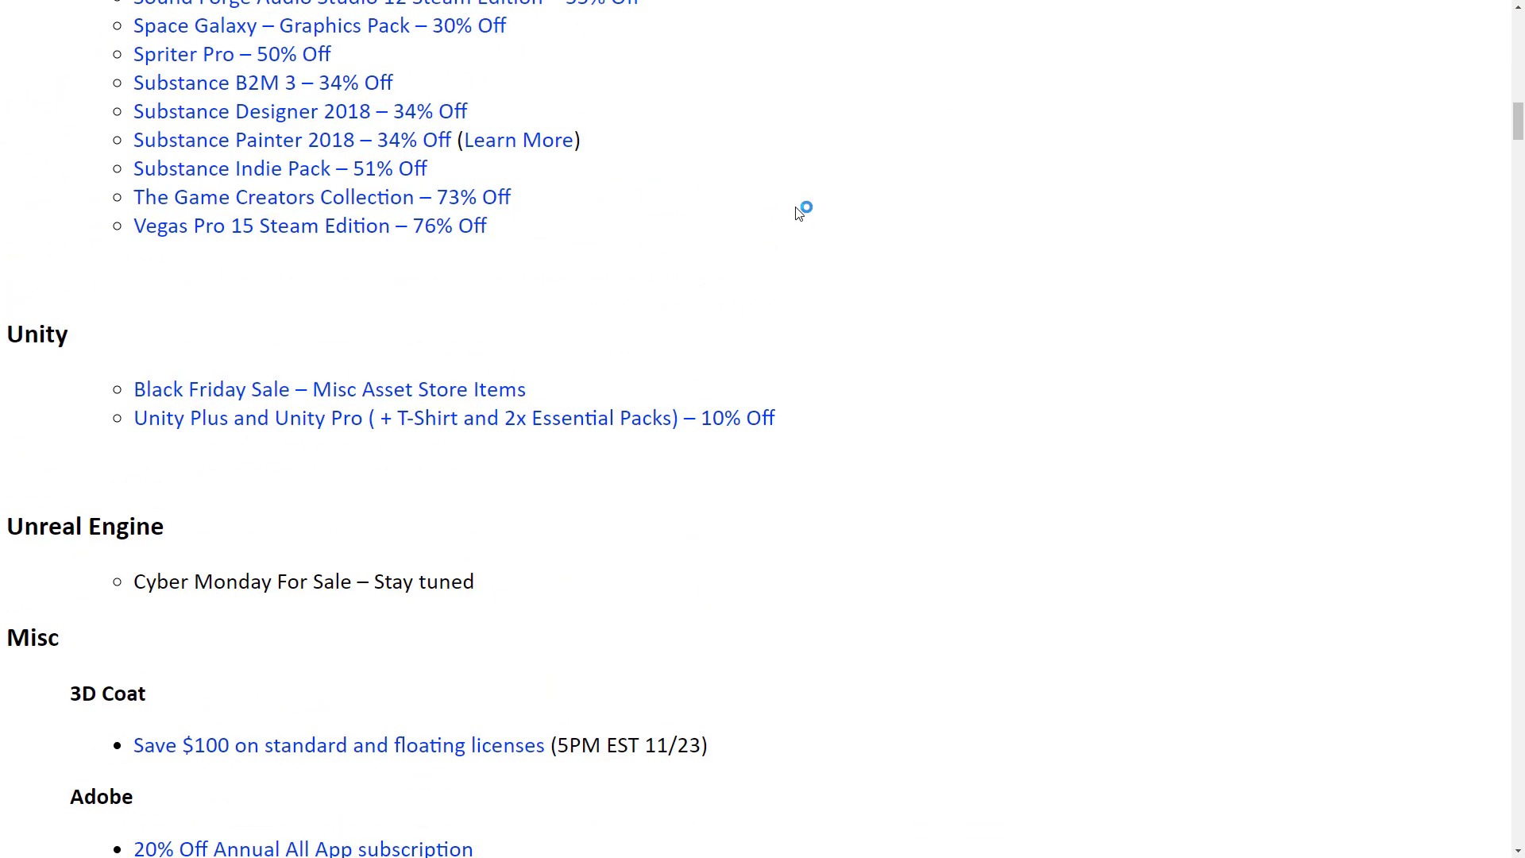
{"action": "scroll", "coordinate": [799, 213], "scroll_direction": "up", "scroll_amount": 1}
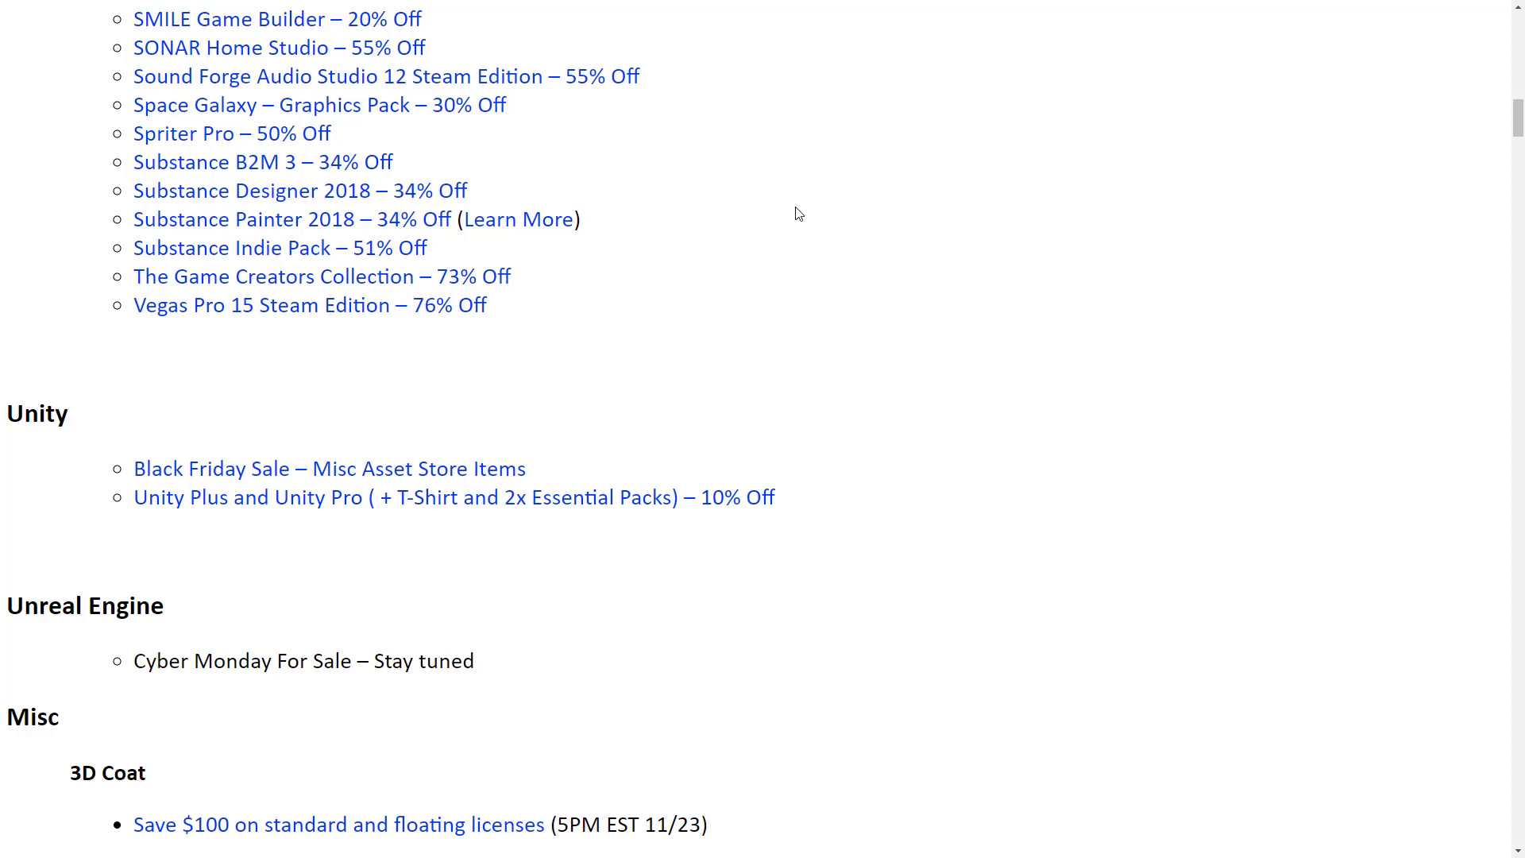
{"action": "scroll", "coordinate": [857, 299], "scroll_direction": "down", "scroll_amount": 2}
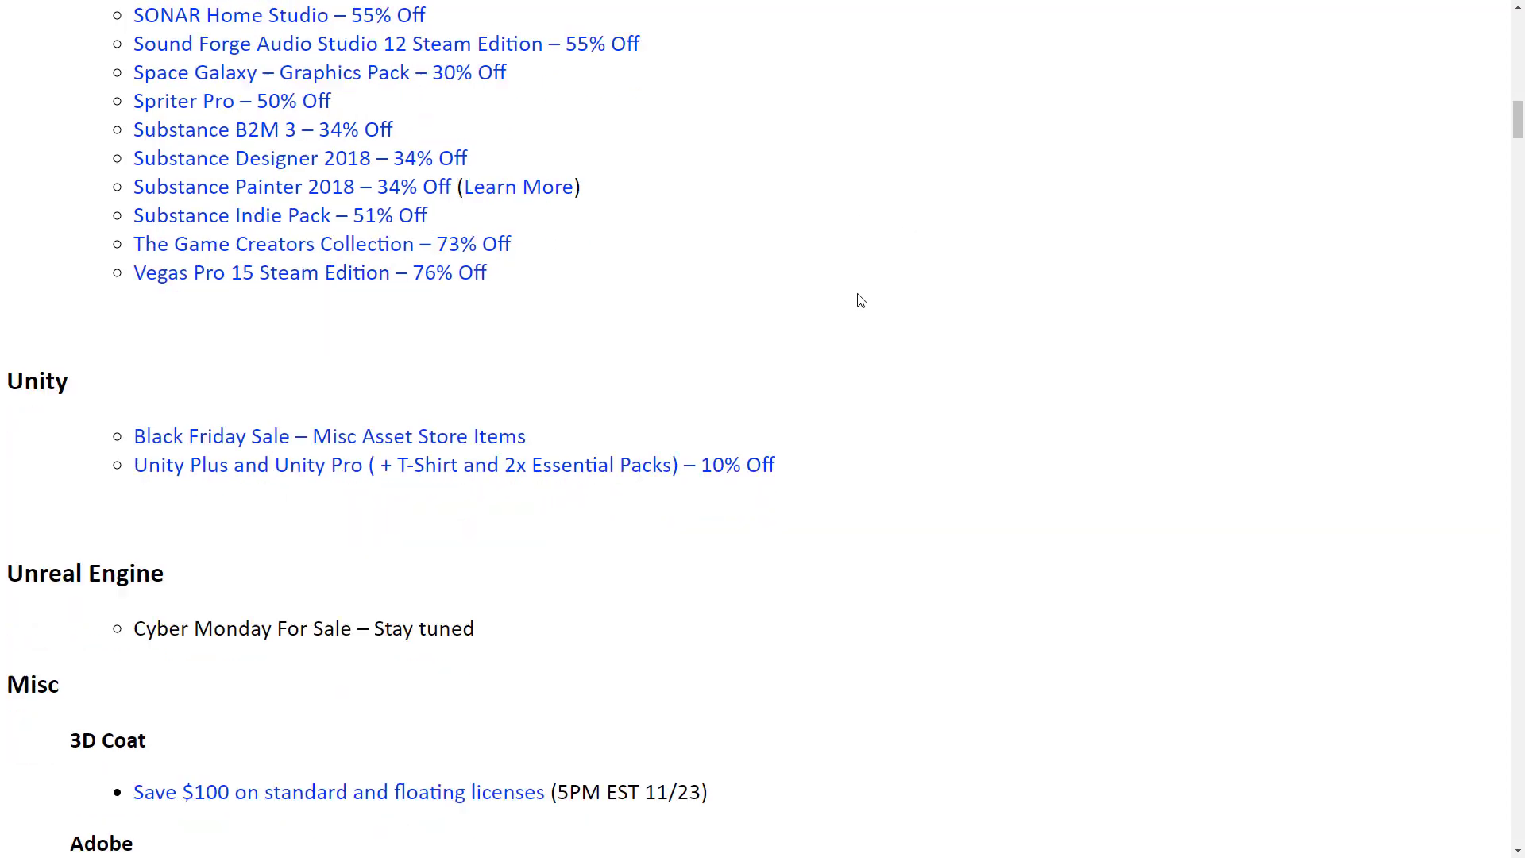
{"action": "scroll", "coordinate": [857, 300], "scroll_direction": "down", "scroll_amount": 5}
{"action": "scroll", "coordinate": [858, 303], "scroll_direction": "up", "scroll_amount": 5}
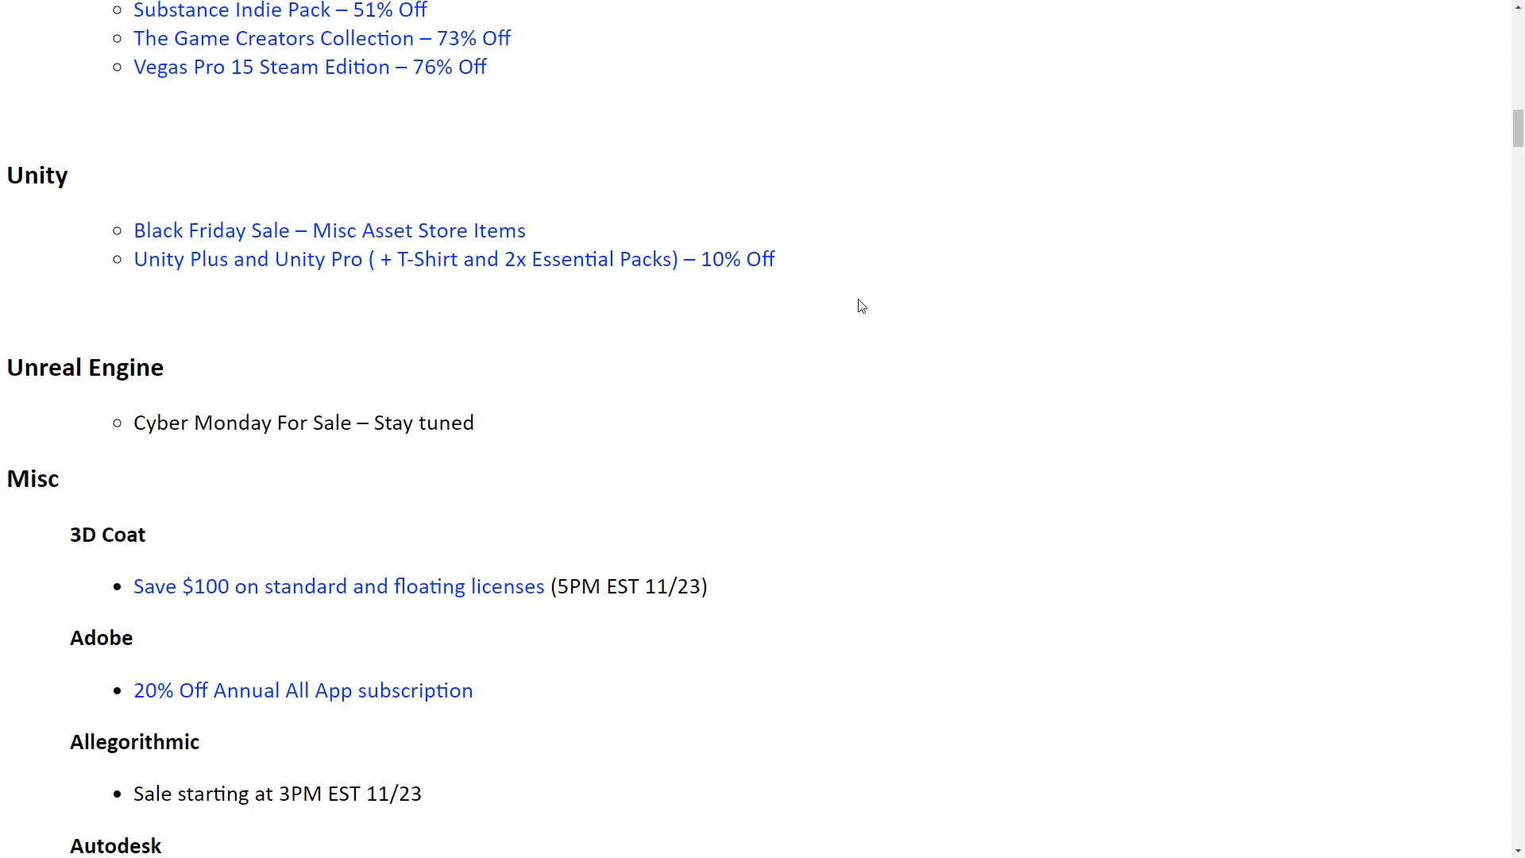
{"action": "scroll", "coordinate": [878, 282], "scroll_direction": "up", "scroll_amount": 3}
{"action": "scroll", "coordinate": [879, 282], "scroll_direction": "up", "scroll_amount": 3}
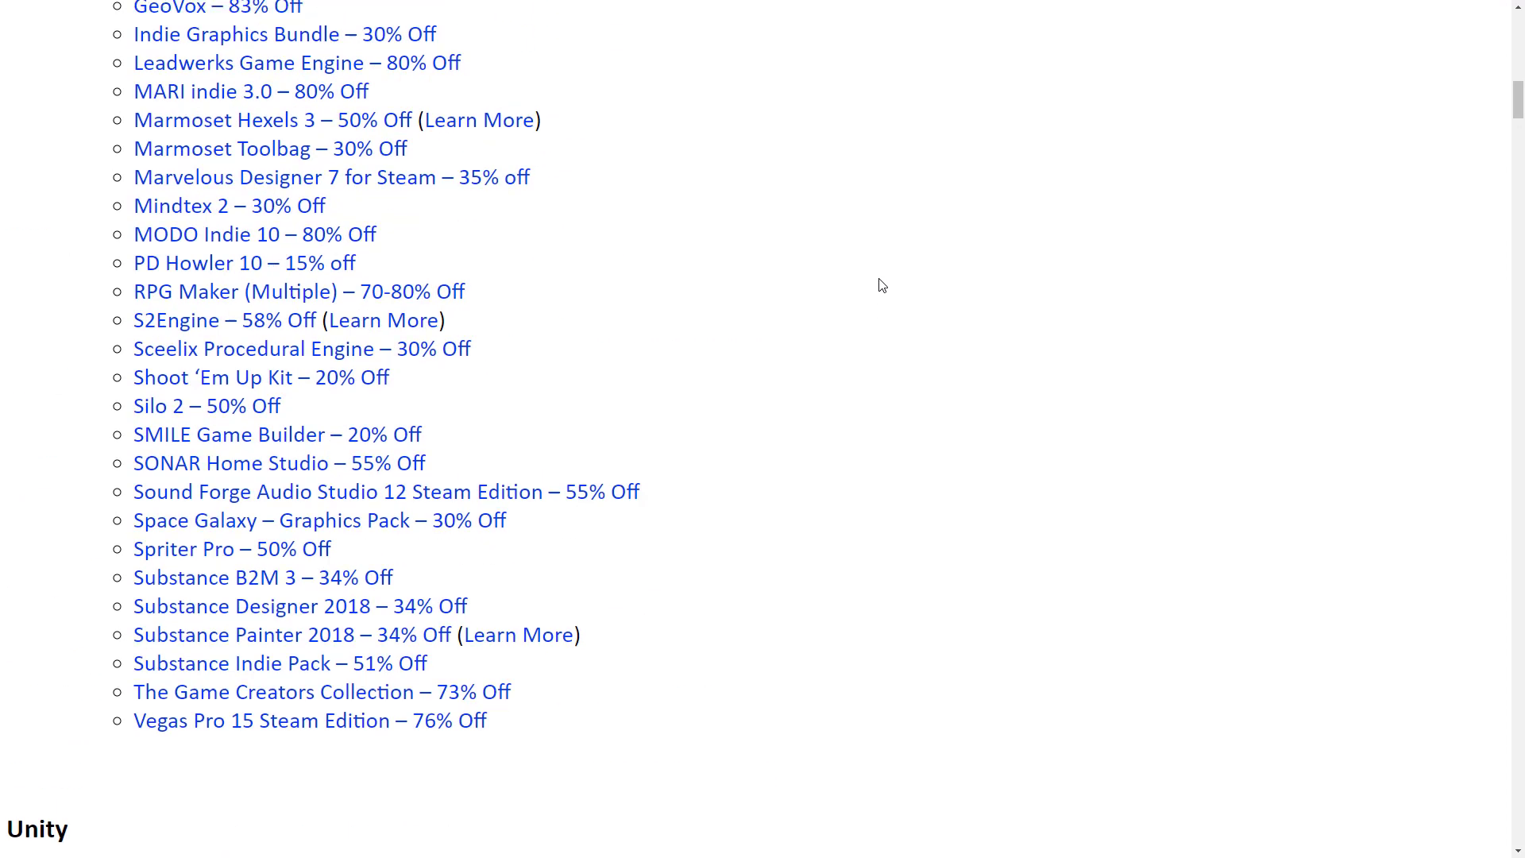
{"action": "scroll", "coordinate": [877, 283], "scroll_direction": "up", "scroll_amount": 1}
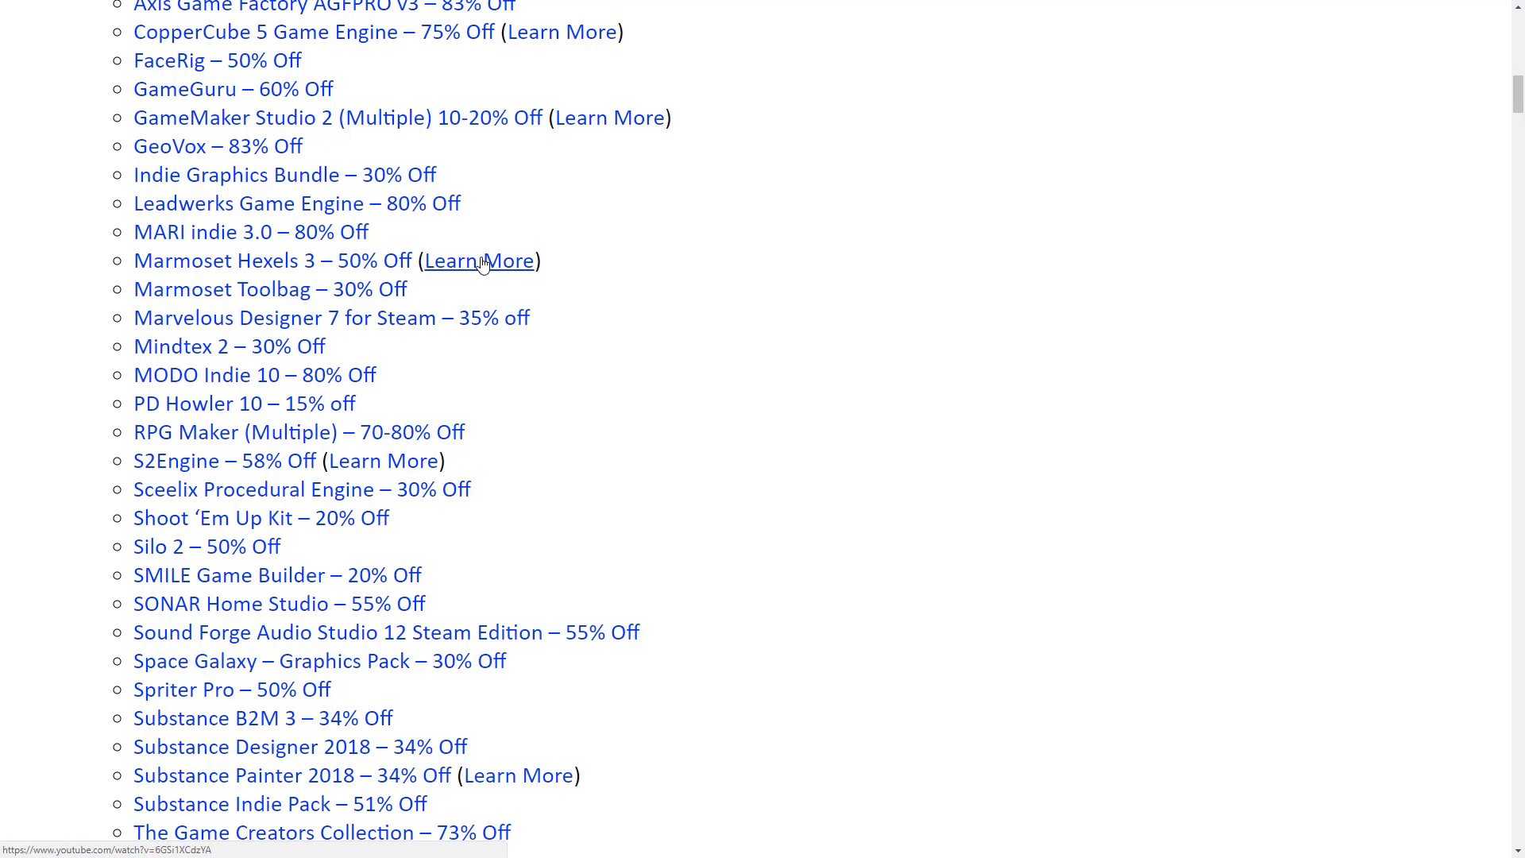
{"action": "scroll", "coordinate": [429, 238], "scroll_direction": "up", "scroll_amount": 1}
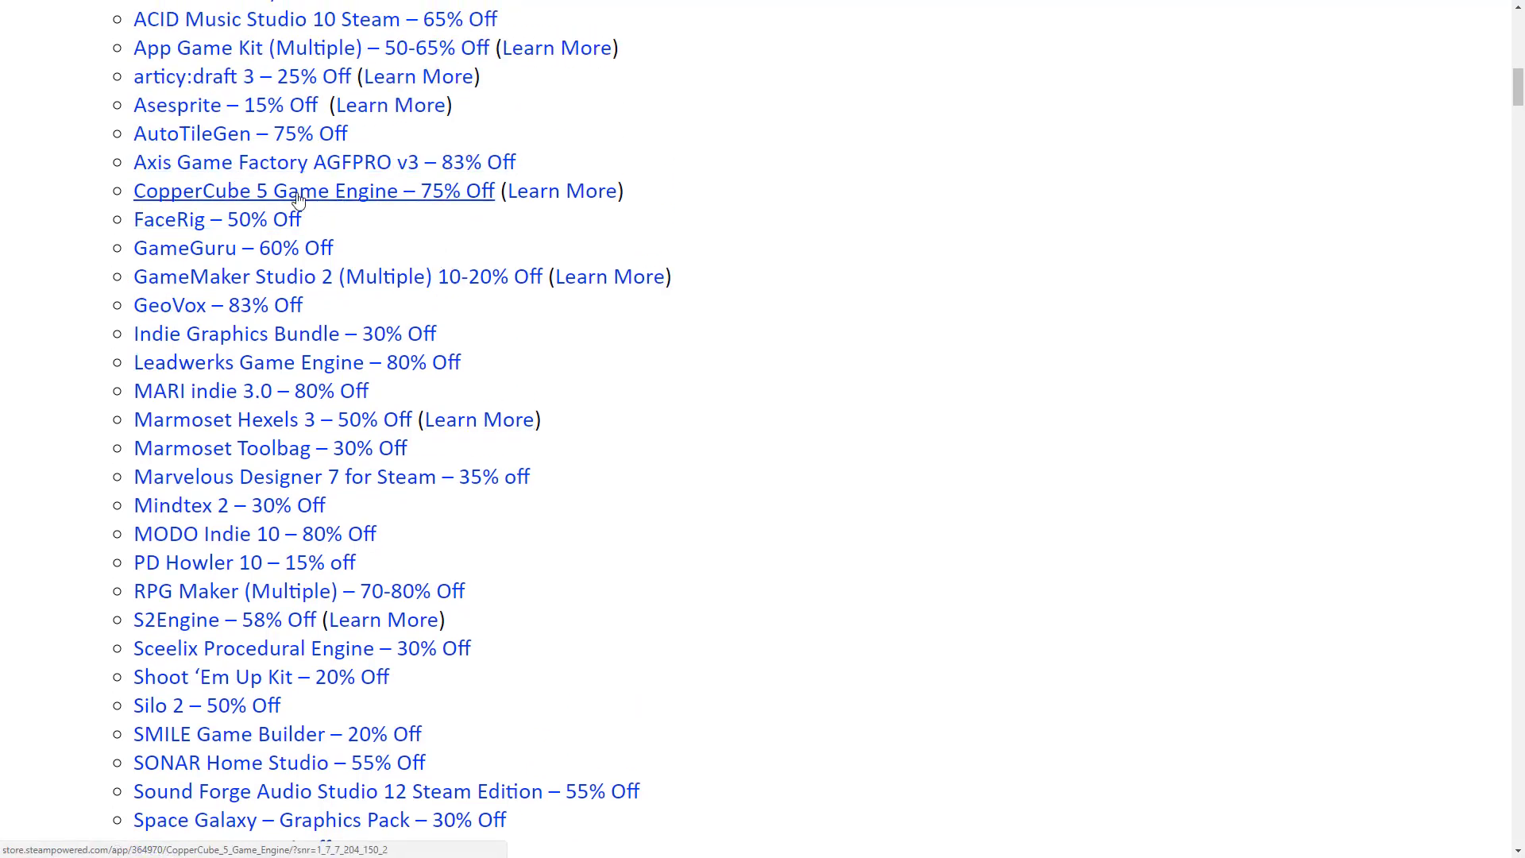
{"action": "scroll", "coordinate": [316, 202], "scroll_direction": "up", "scroll_amount": 1}
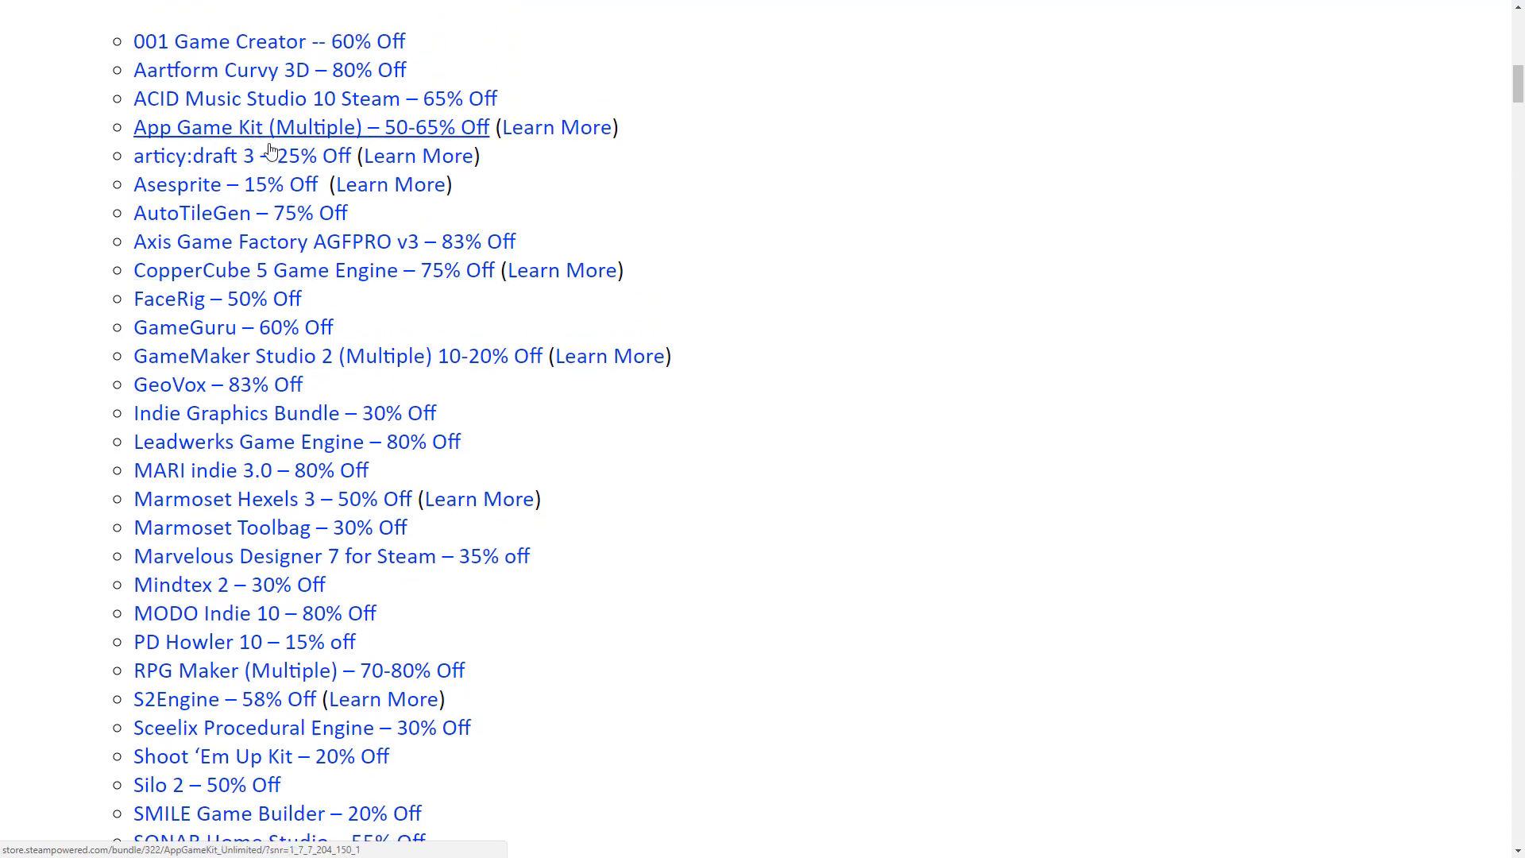